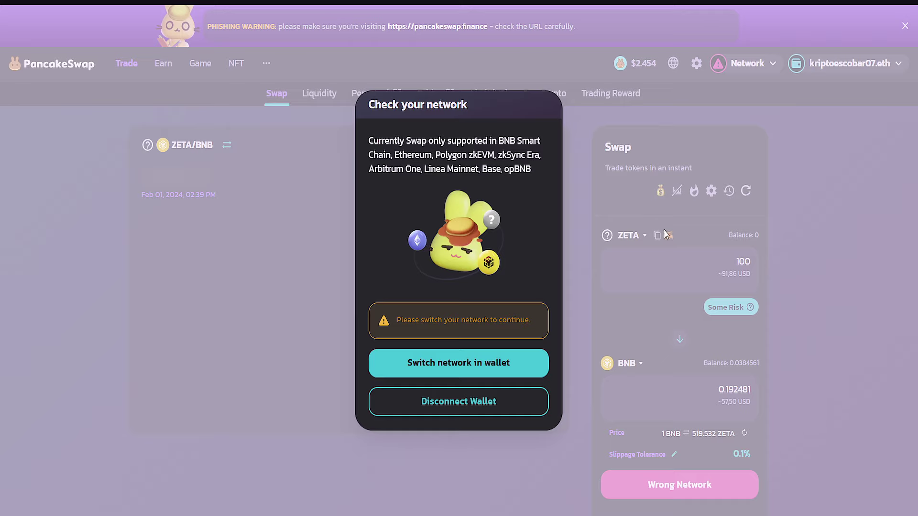
Switch the wallet network to BNB Chain and check the quote for swapping 100 ZETA to BNB, including its price impact
left_click(442, 375)
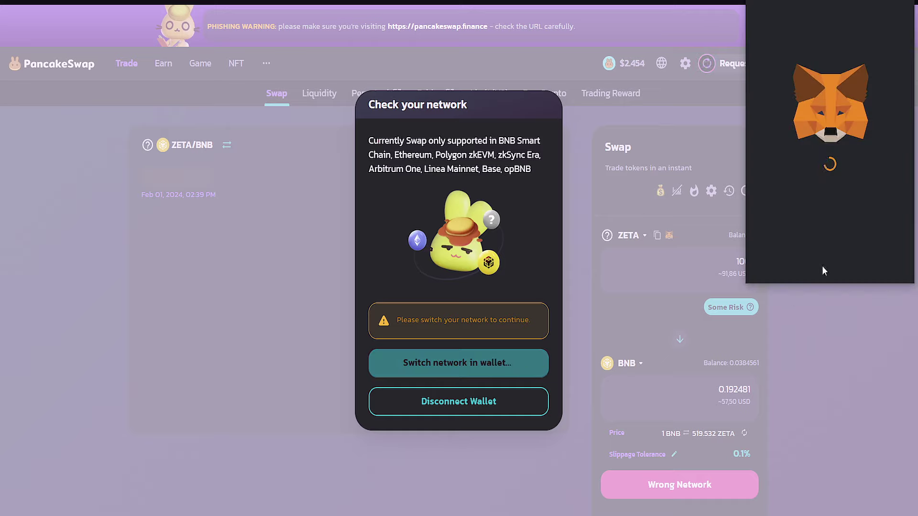
left_click(863, 261)
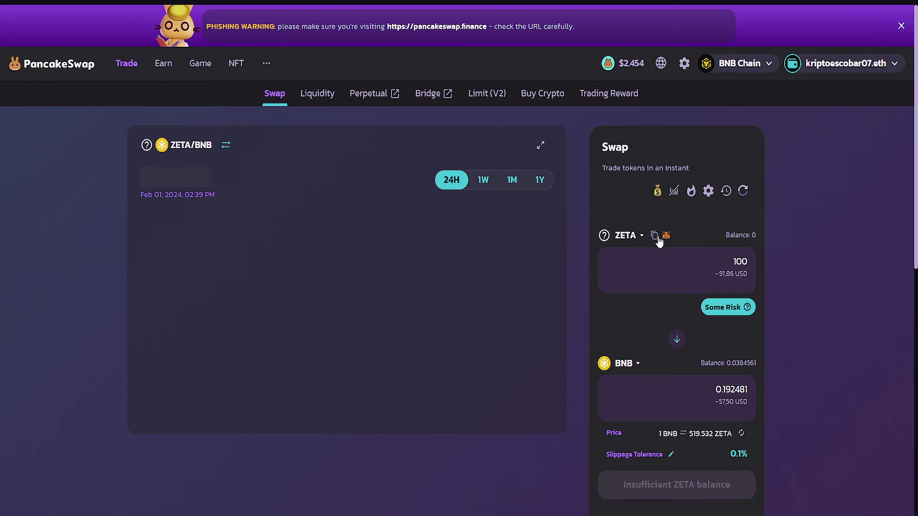
double_click(702, 262)
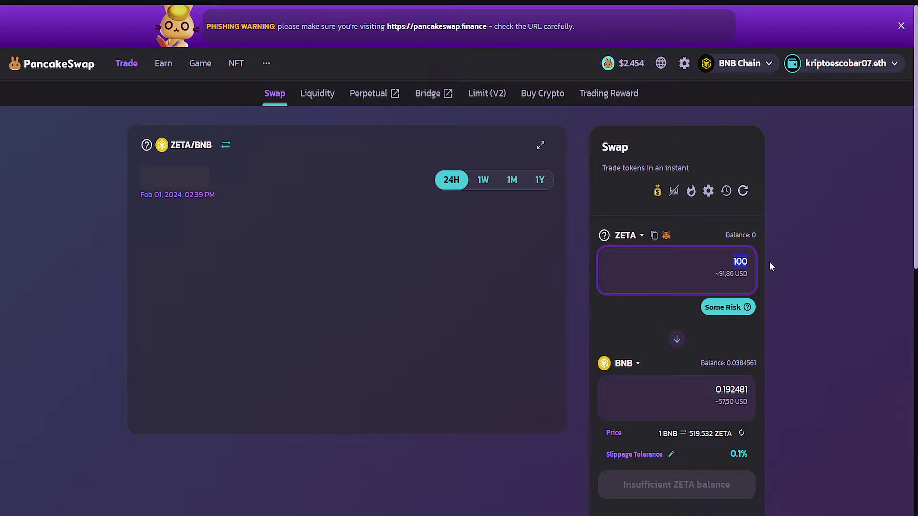
type("100")
left_click(626, 369)
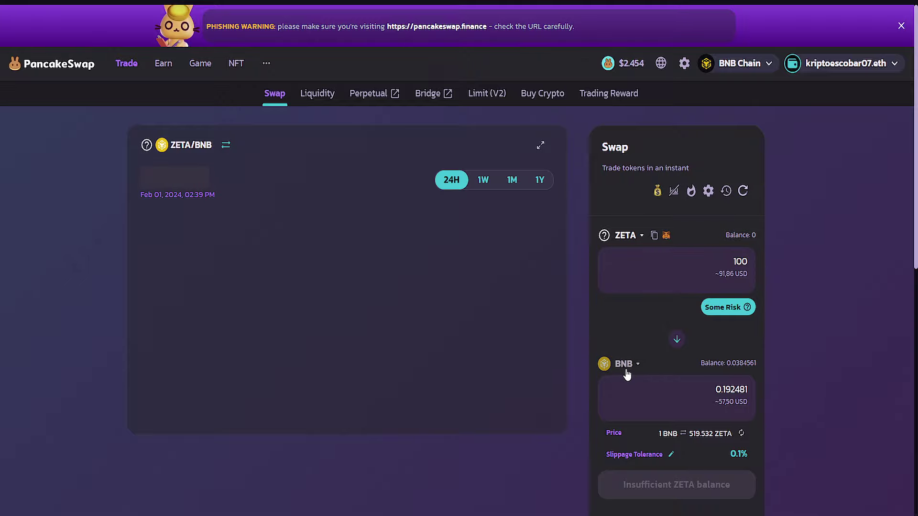
left_click(776, 398)
scroll(738, 417, "down", 3)
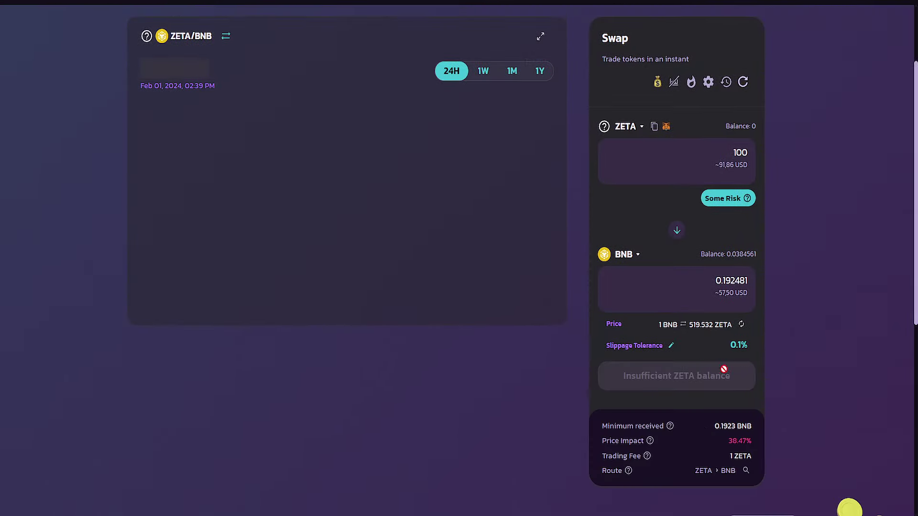
scroll(724, 369, "down", 3)
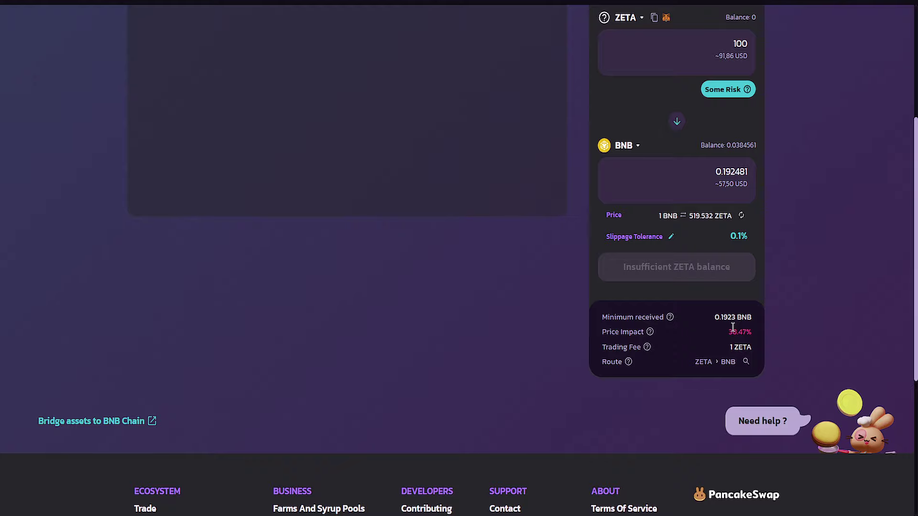
scroll(677, 306, "up", 6)
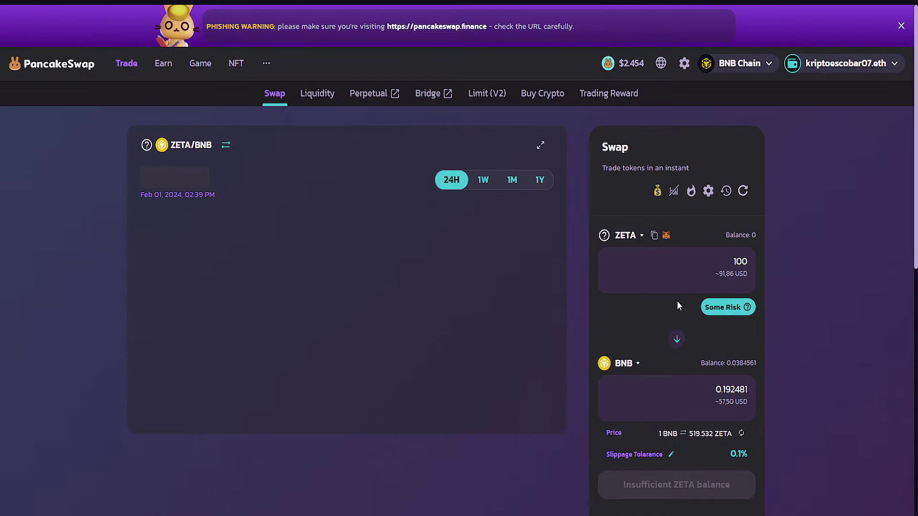
Set the swap amount to 10 ZETA and check the price impact of converting it to BNB
scroll(695, 256, "down", 3)
double_click(754, 160)
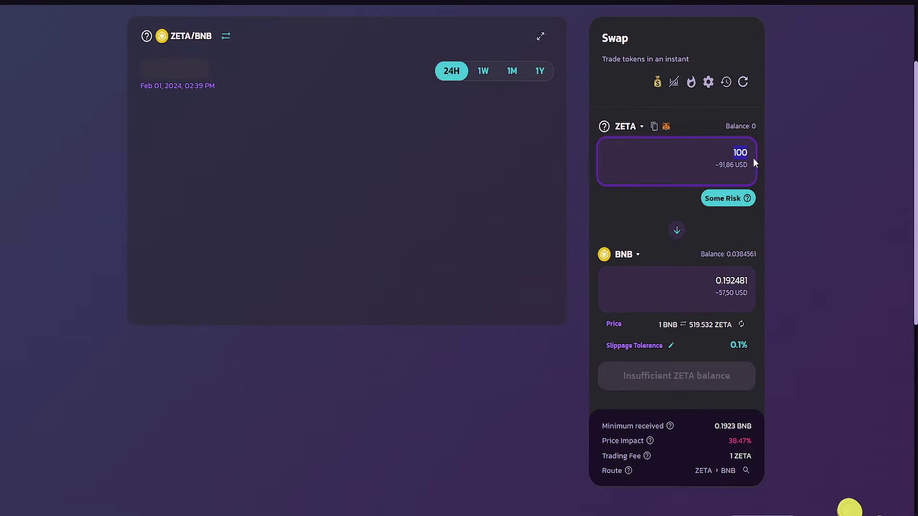
type("10")
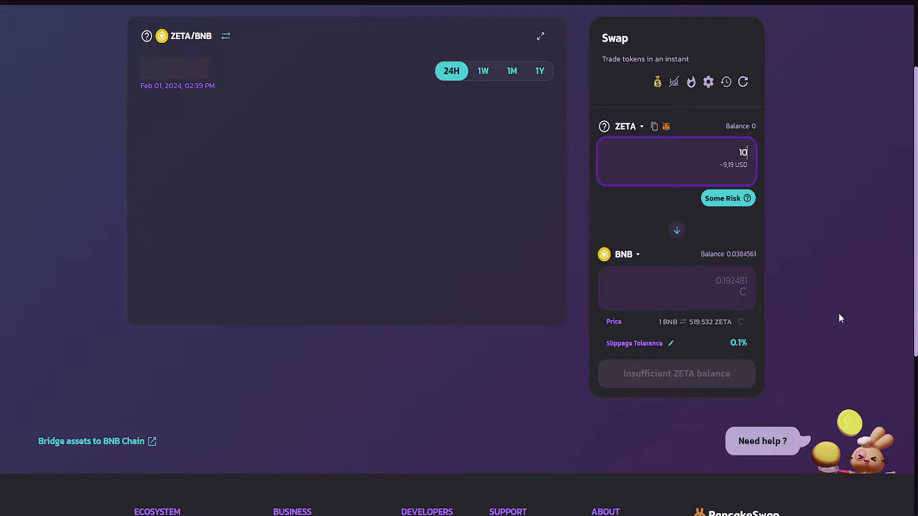
left_click(770, 373)
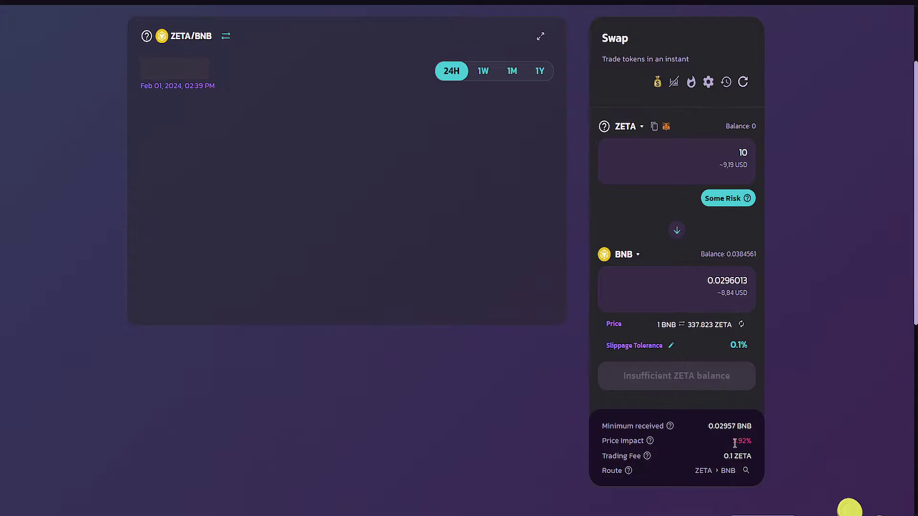
left_click_drag(734, 441, 753, 443)
left_click(753, 443)
Reduce the swap amount to 1 ZETA and change the received token to USDT
left_click(744, 153)
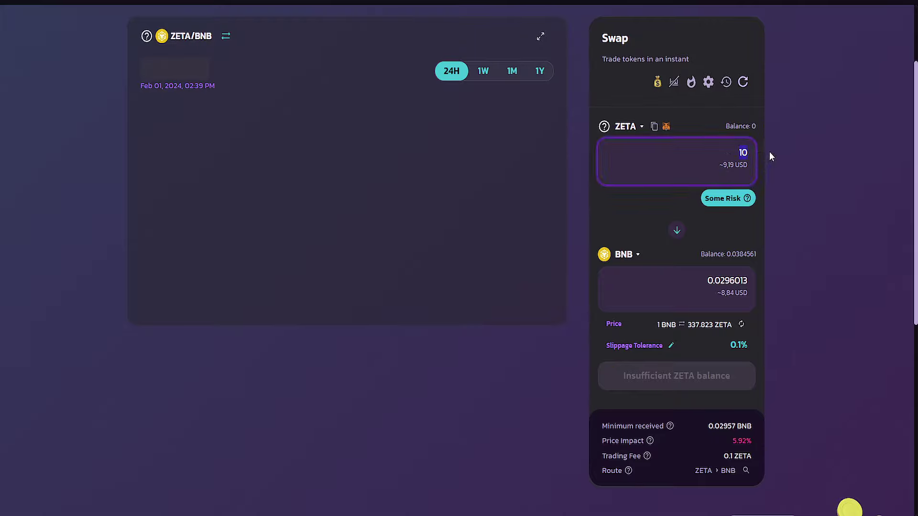
key("BackSpace")
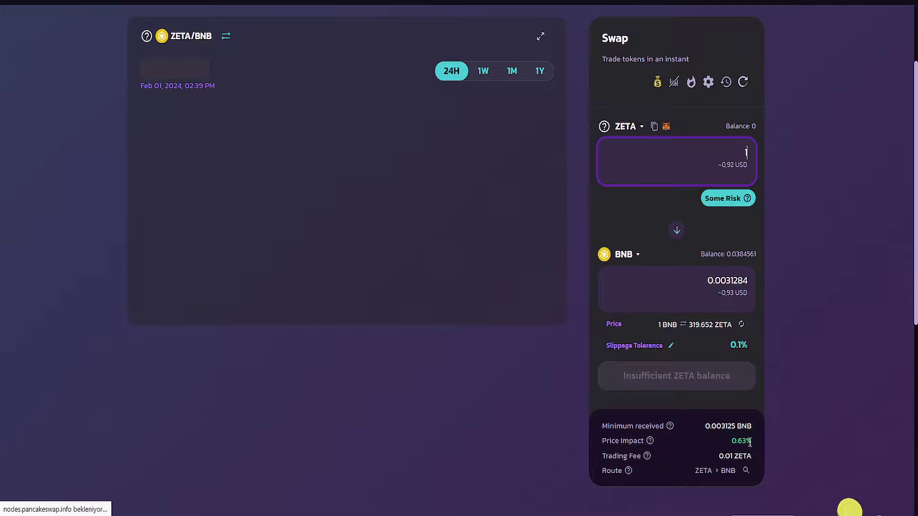
left_click(623, 254)
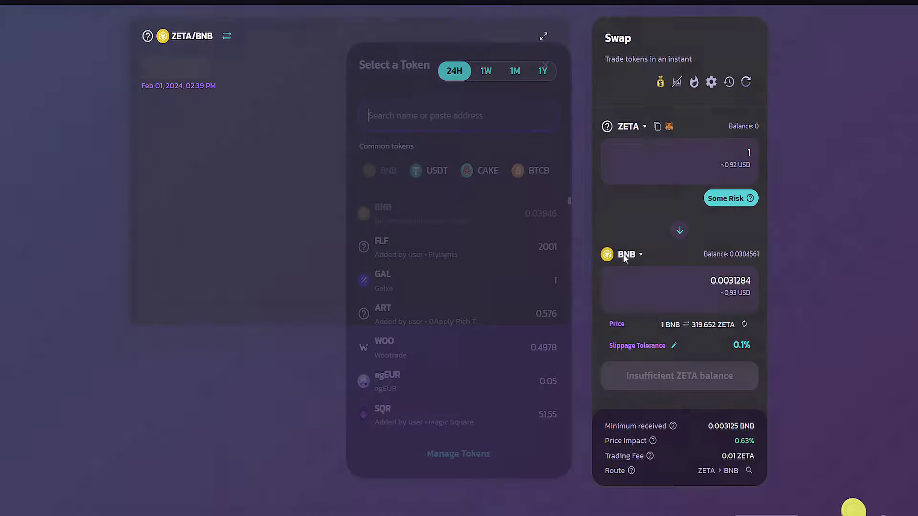
left_click(447, 174)
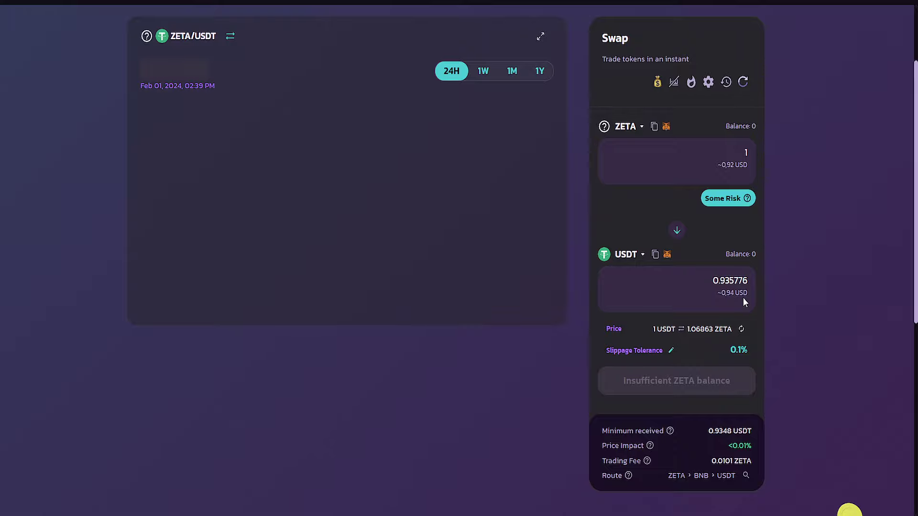
Set the swap amount to 10 ZETA and check the token risk note and price impact for USDT
left_click(746, 156)
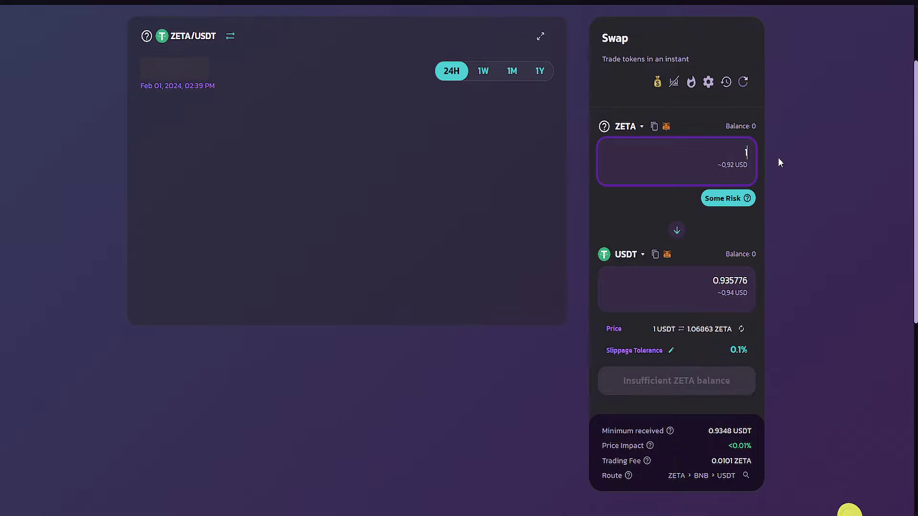
type("10")
mouse_move(747, 198)
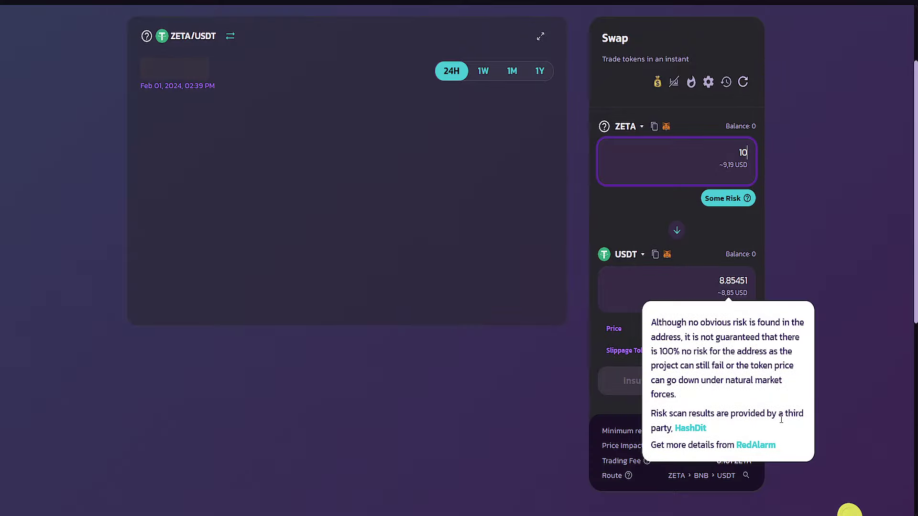
left_click(865, 303)
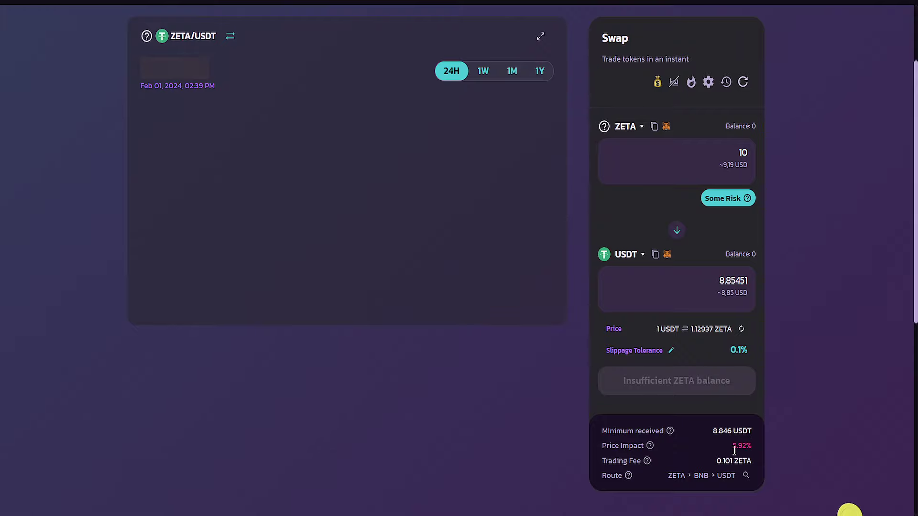
left_click_drag(734, 454, 756, 454)
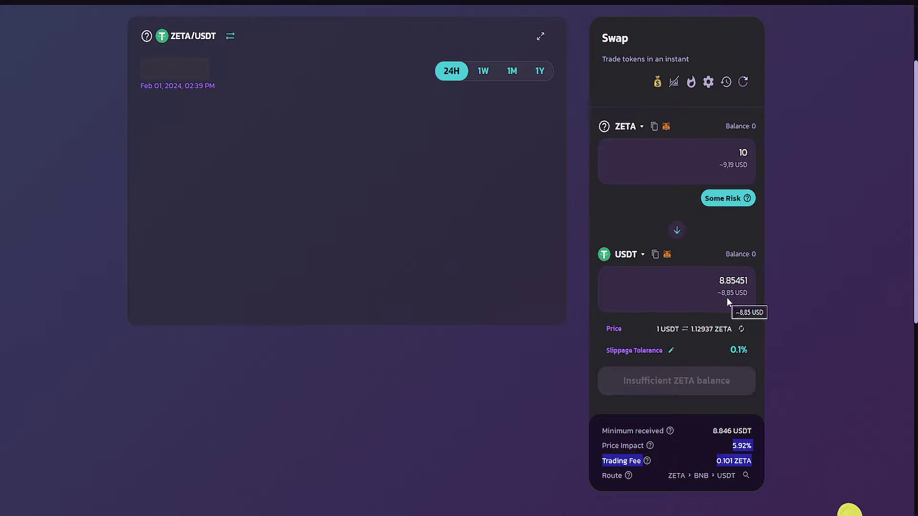
Set the swap amount to 100 ZETA and review the USDT amount received and the swap details
left_click_drag(736, 152, 776, 156)
type("100")
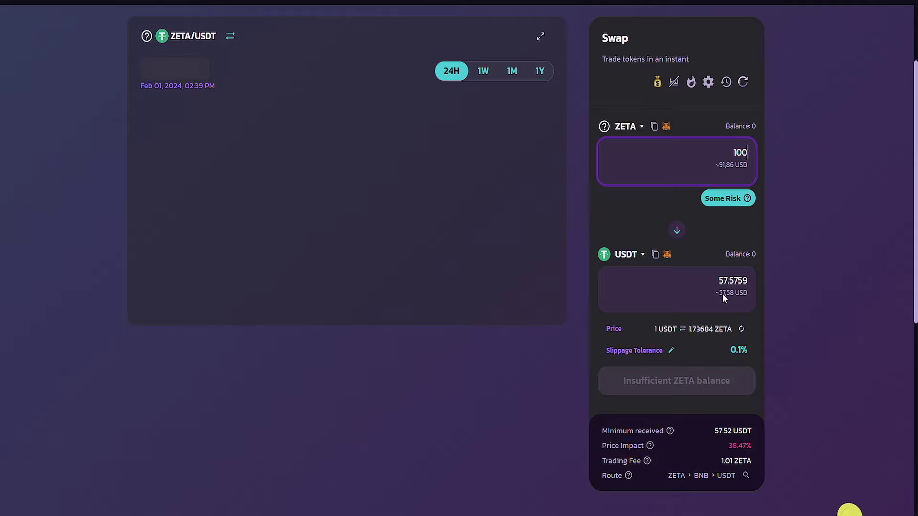
scroll(289, 319, "up", 3)
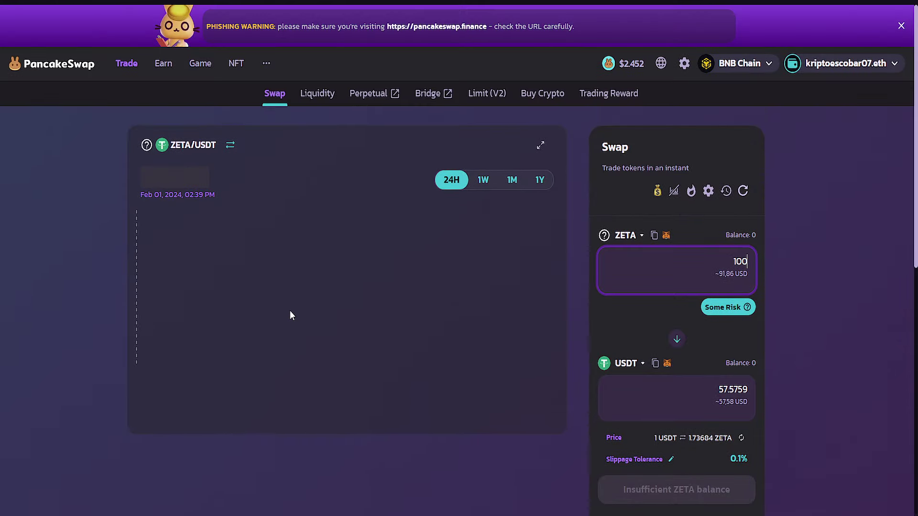
scroll(519, 266, "down", 3)
scroll(541, 266, "up", 3)
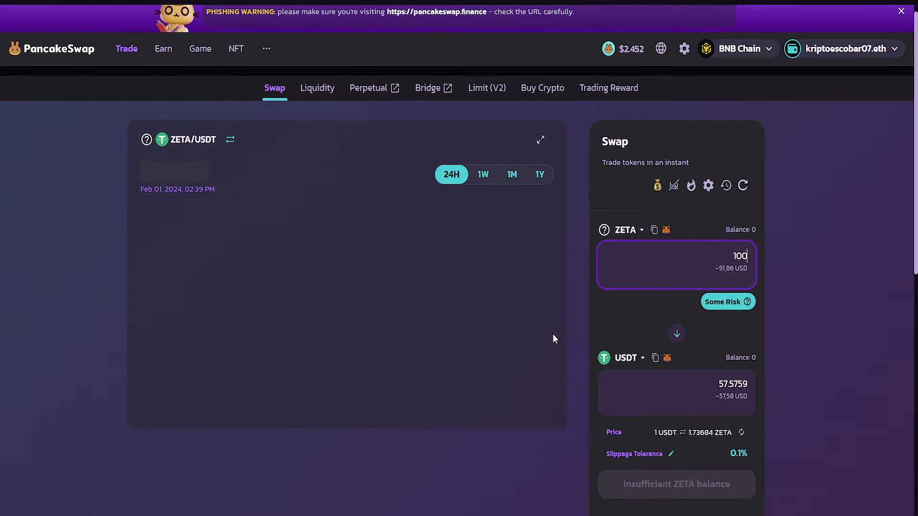
scroll(553, 334, "down", 3)
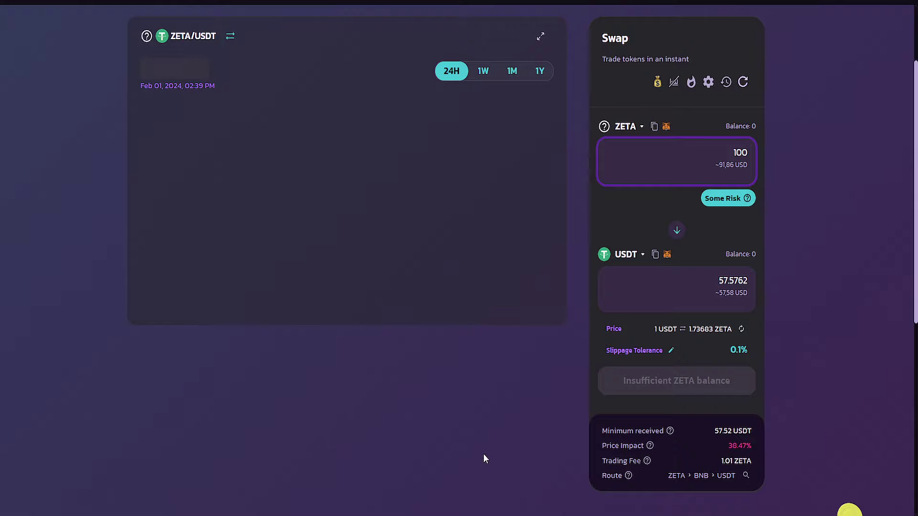
scroll(484, 454, "up", 3)
scroll(494, 458, "down", 2)
scroll(529, 426, "up", 2)
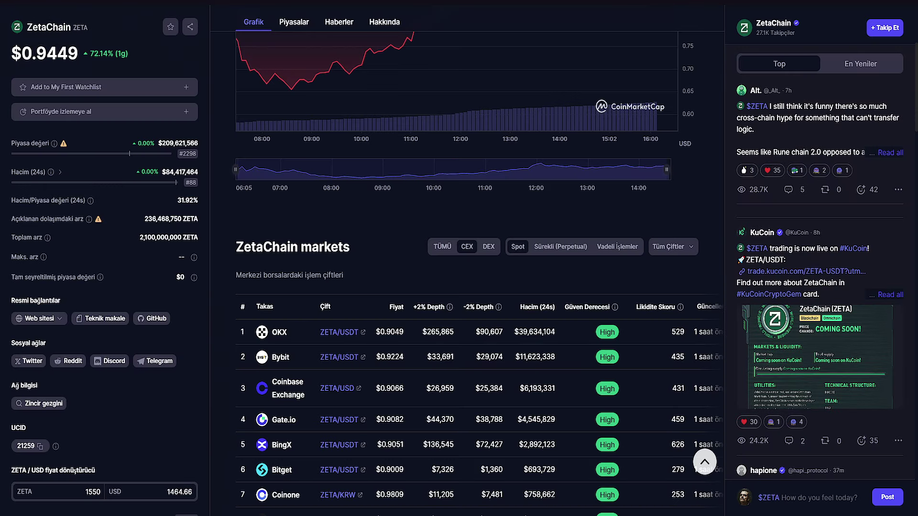
Switch to ZetaHub, look over the Earn XP page and connect the MetaMask wallet
scroll(283, 330, "down", 2)
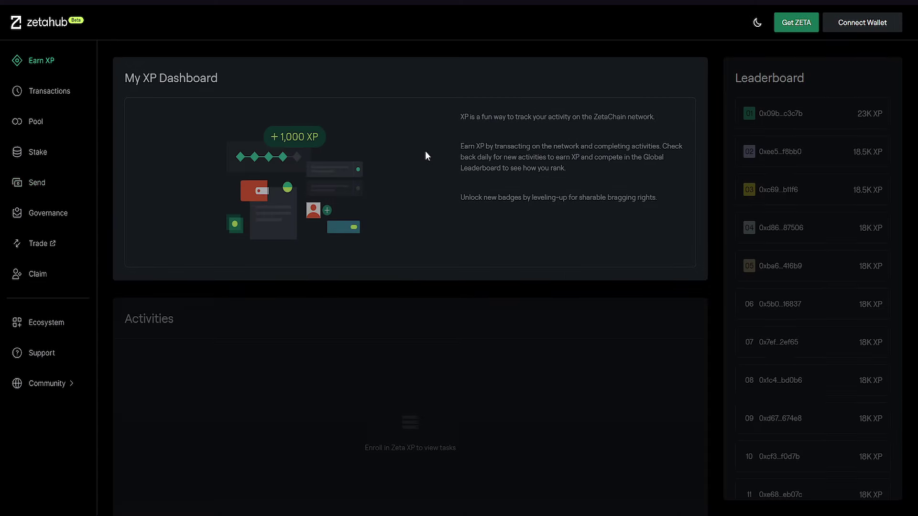
scroll(268, 249, "down", 2)
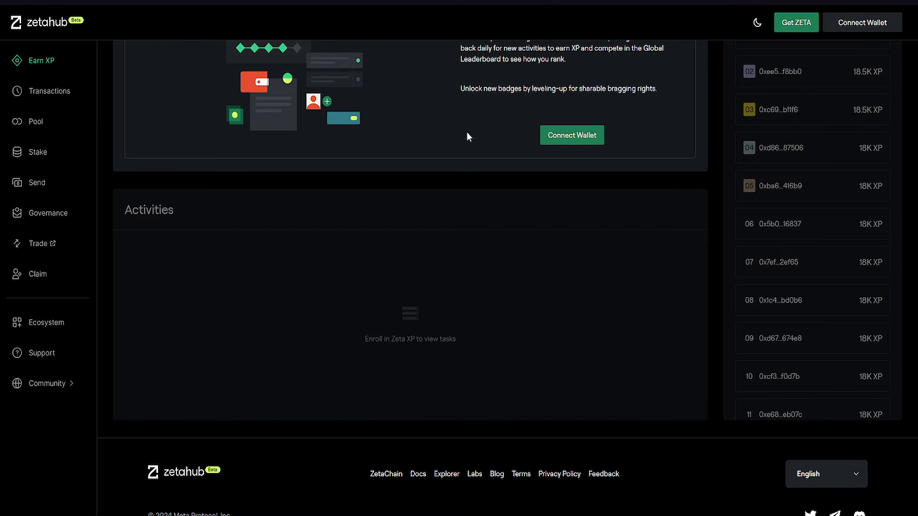
scroll(248, 196, "up", 2)
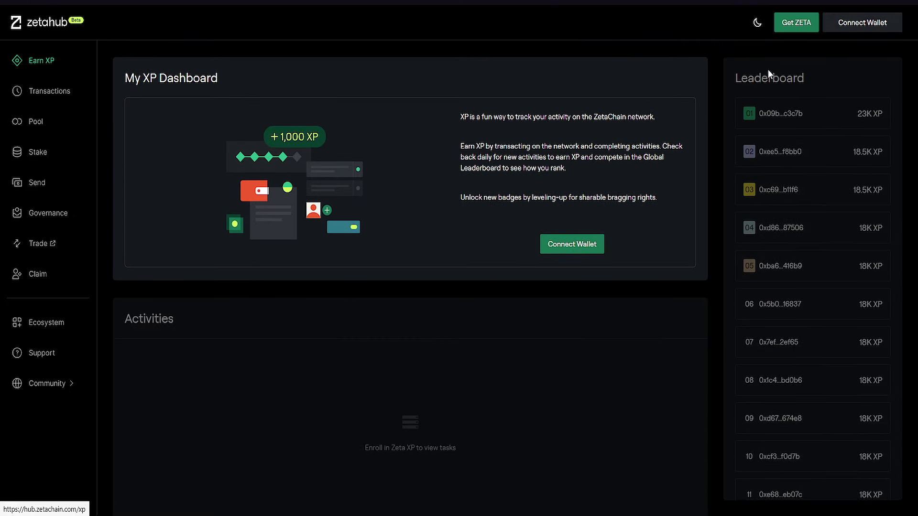
left_click(840, 23)
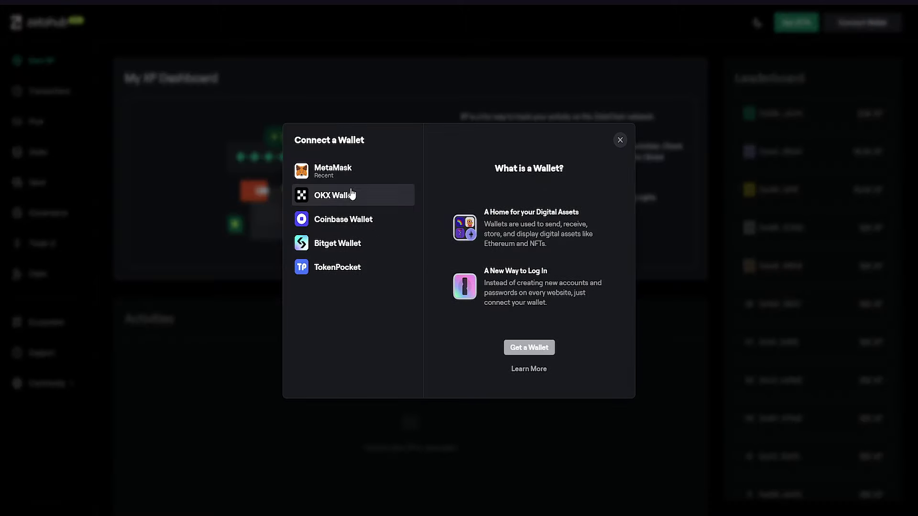
left_click(351, 177)
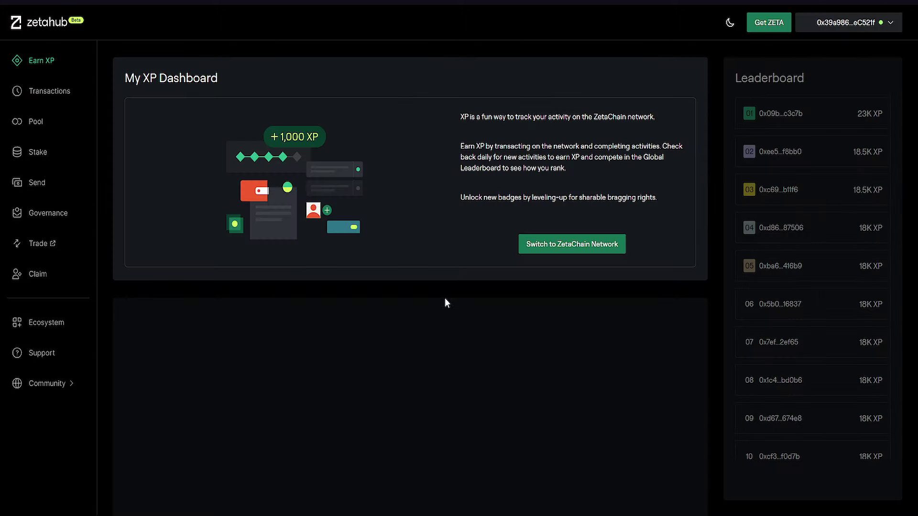
Switch the connected wallet to the ZetaChain network and approve the network change in MetaMask
left_click(578, 245)
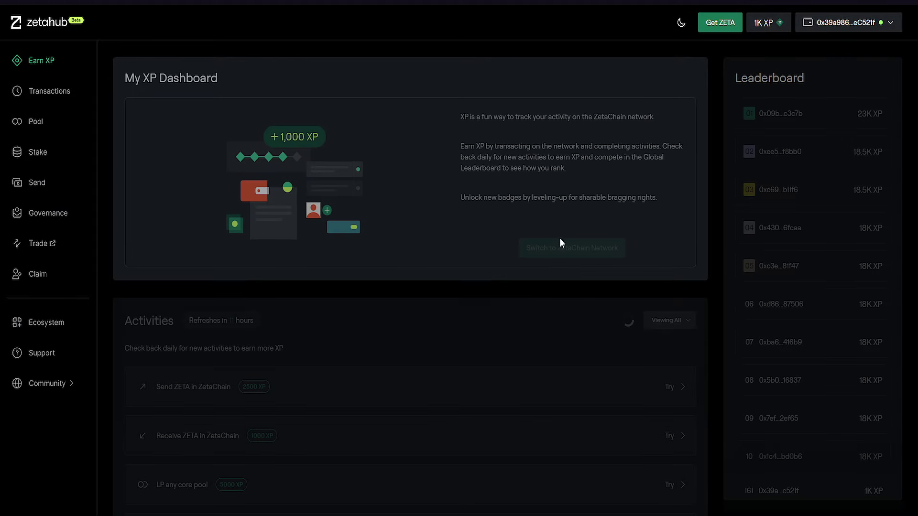
left_click(557, 248)
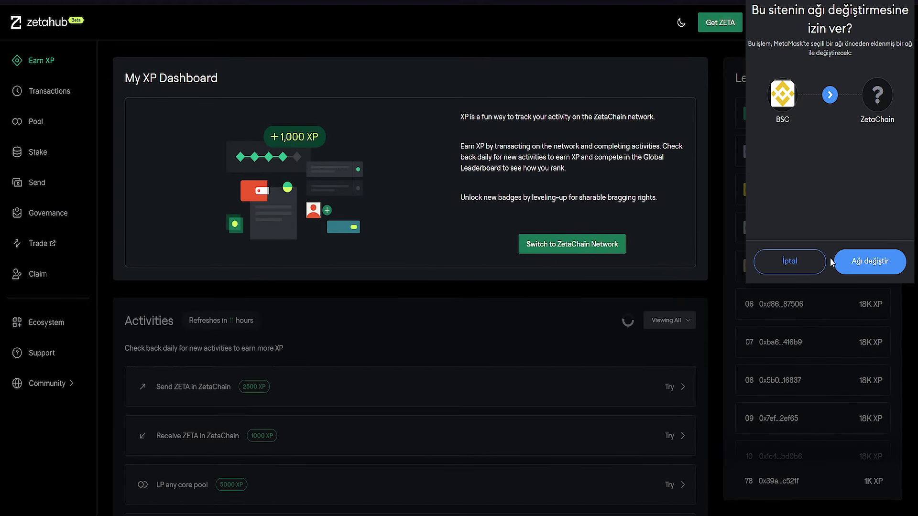
left_click(846, 264)
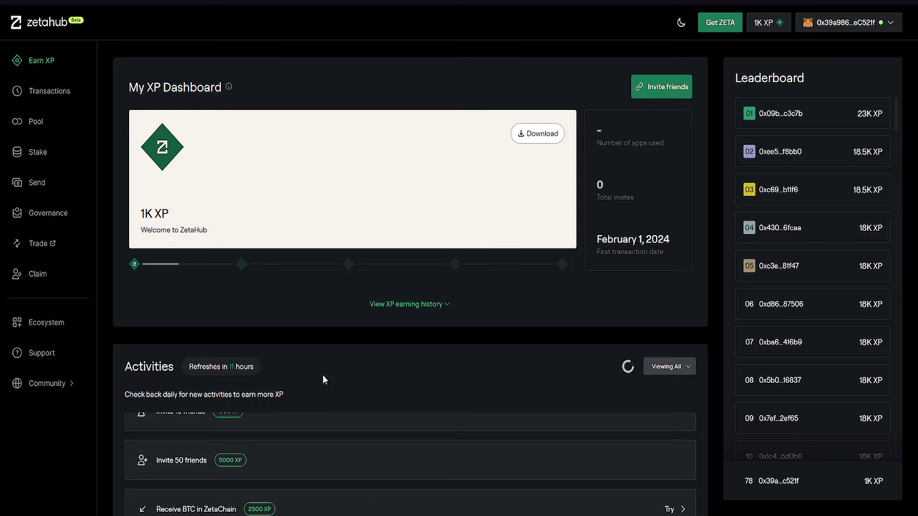
Open the friend invitation from the XP dashboard, approve the signature request in MetaMask and copy the ZetaHub invite link
scroll(322, 375, "down", 5)
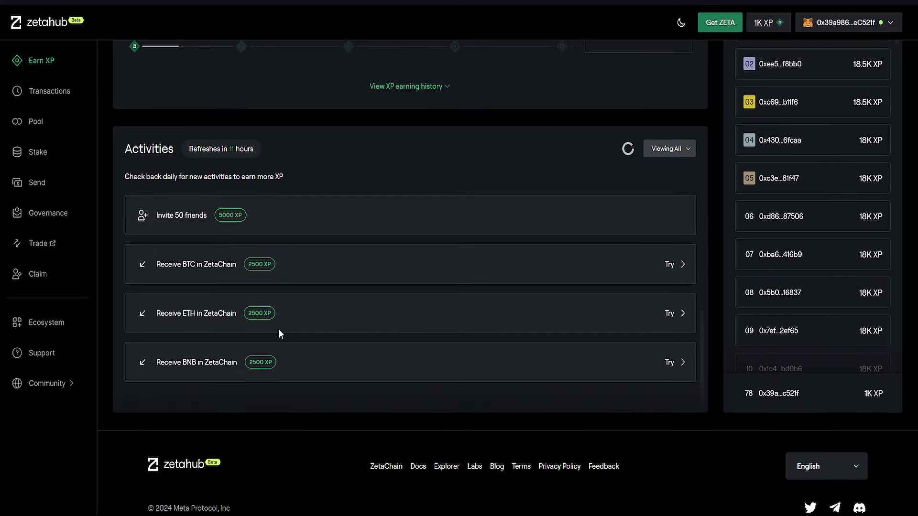
scroll(279, 330, "up", 5)
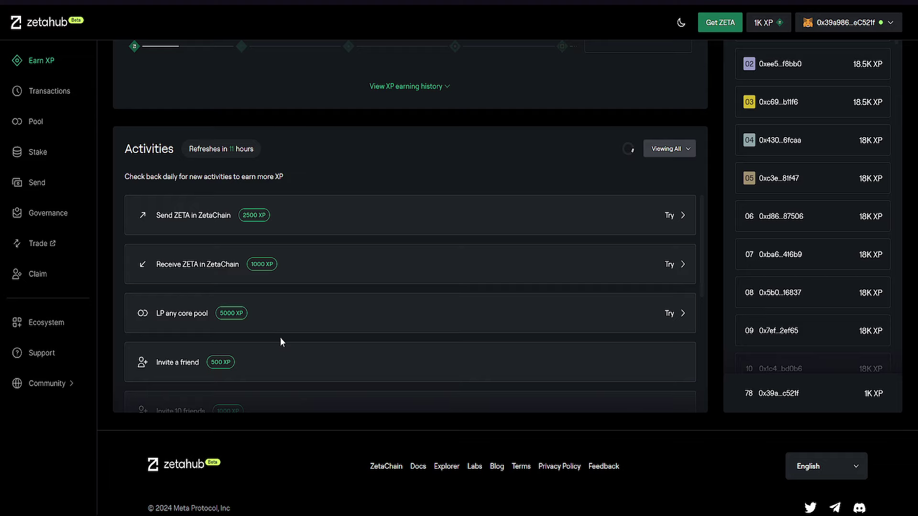
scroll(281, 341, "up", 5)
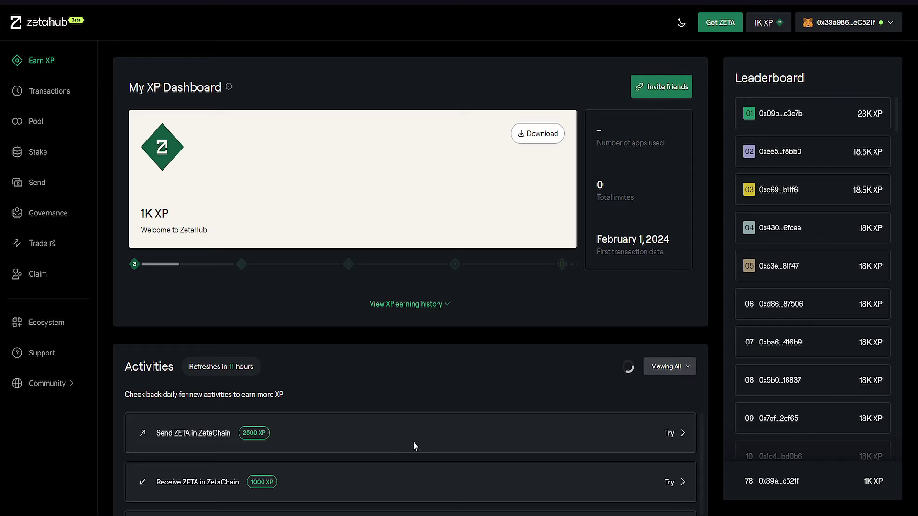
left_click(672, 91)
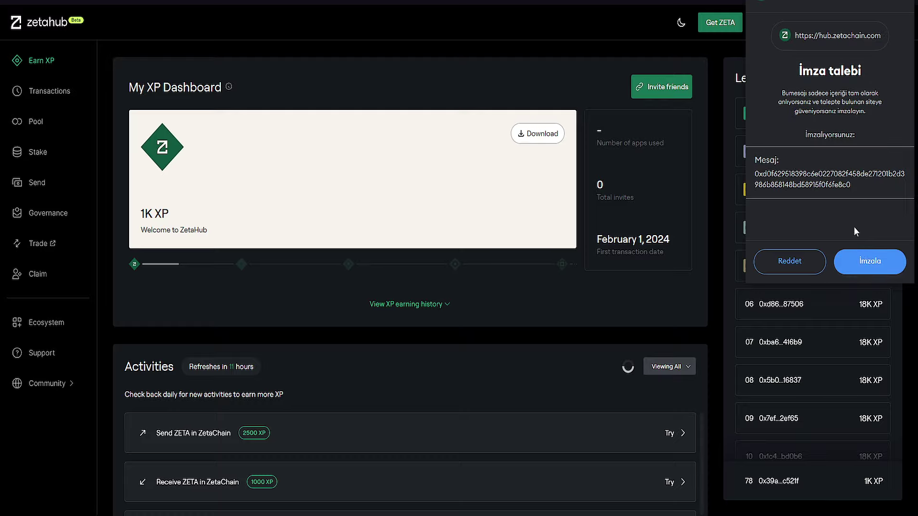
left_click(868, 271)
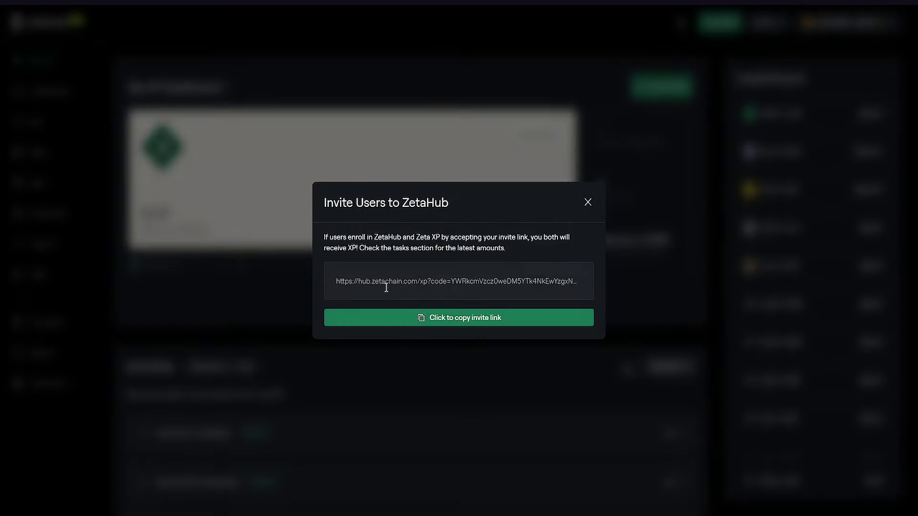
left_click(457, 318)
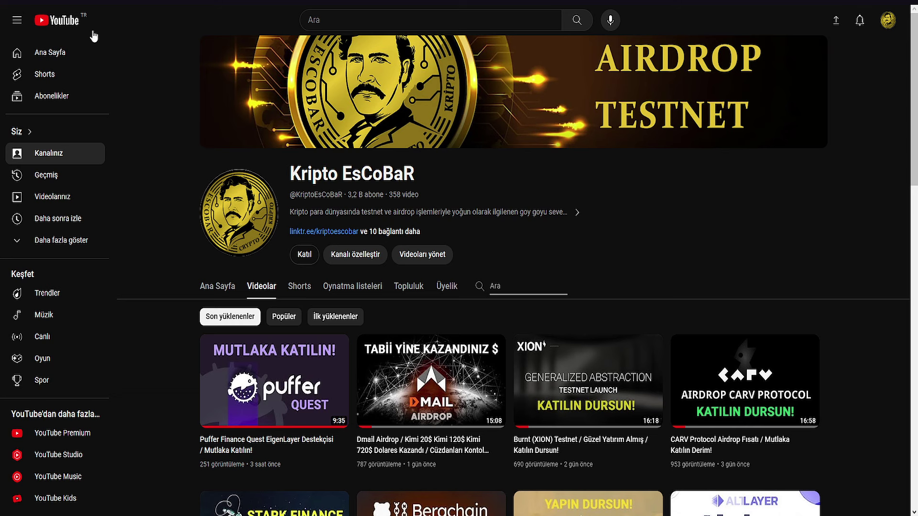
Switch to the YouTube channel's video list and look through the recent airdrop and testnet uploads, including the ZetaChain Airdrop Pre-Claim video
scroll(305, 247, "down", 2)
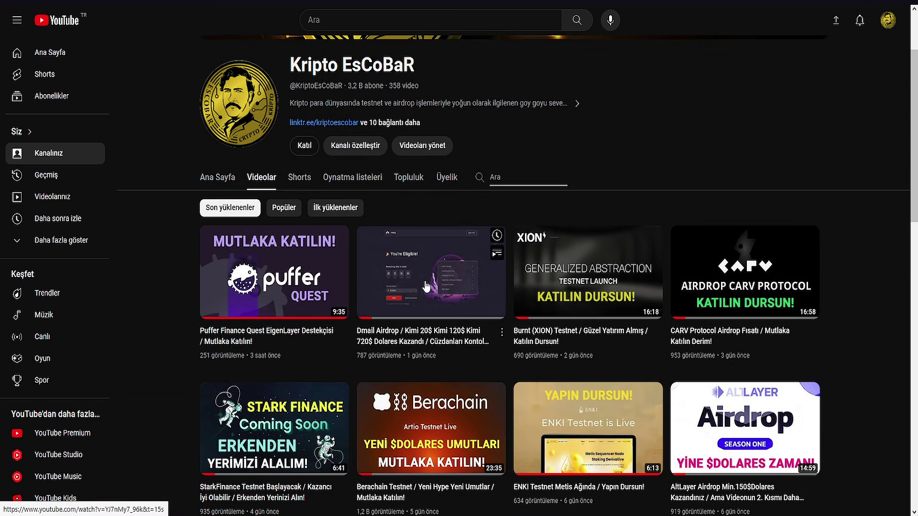
scroll(799, 291, "down", 4)
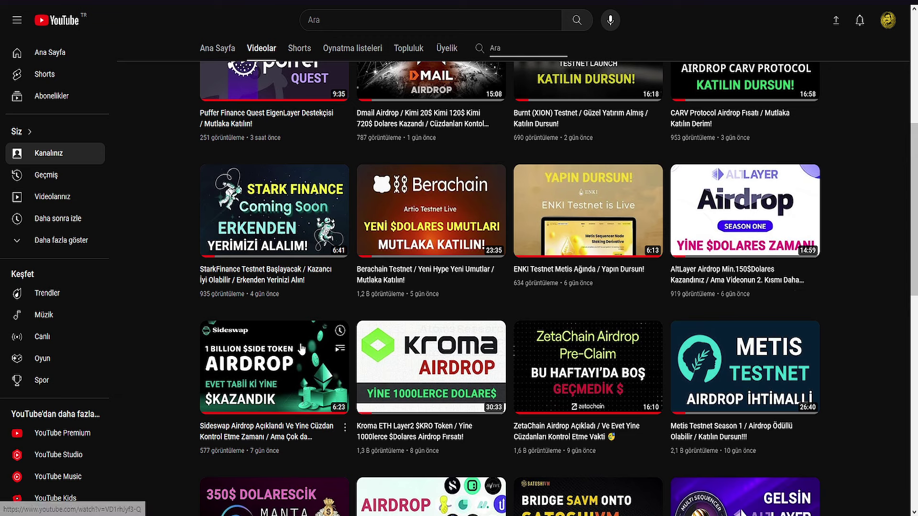
scroll(434, 310, "down", 2)
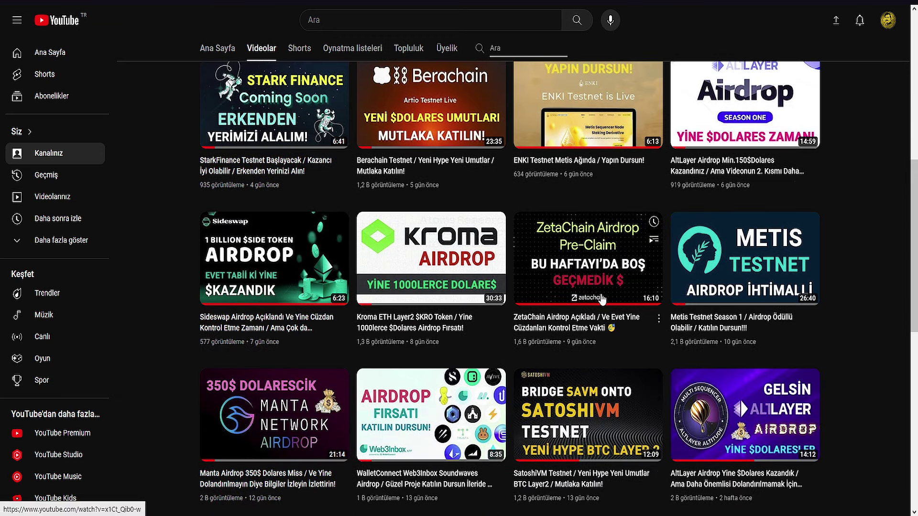
scroll(434, 311, "down", 4)
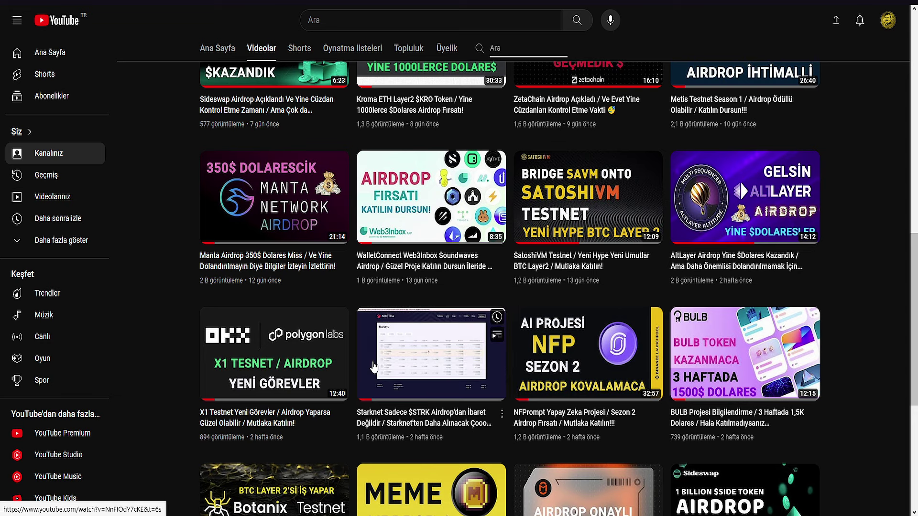
scroll(374, 367, "up", 15)
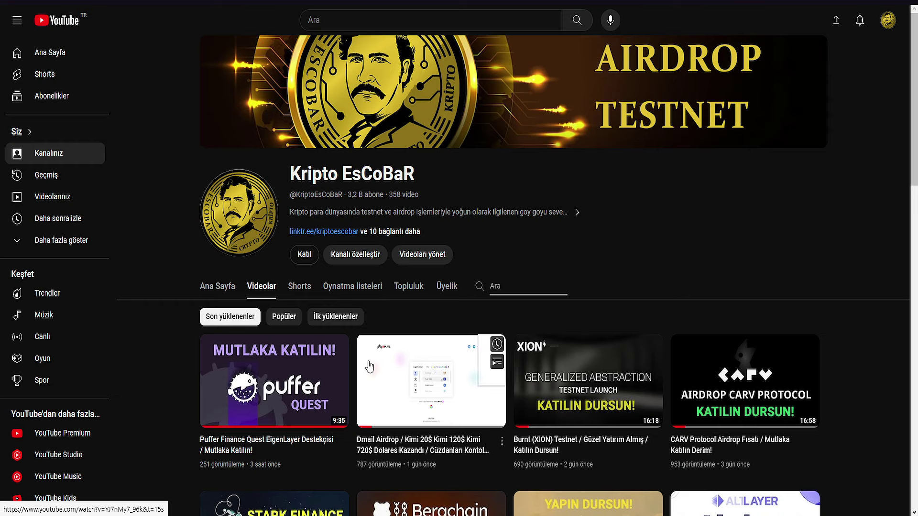
left_click(683, 290)
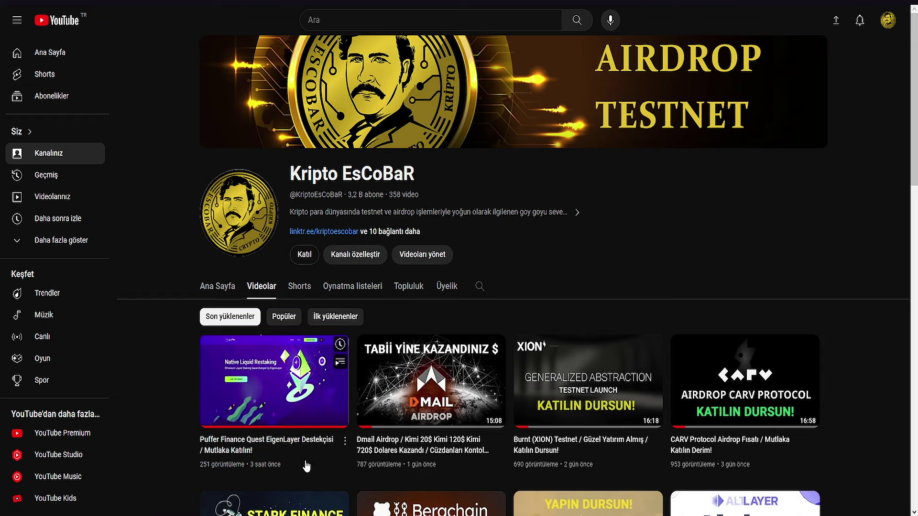
scroll(306, 466, "down", 5)
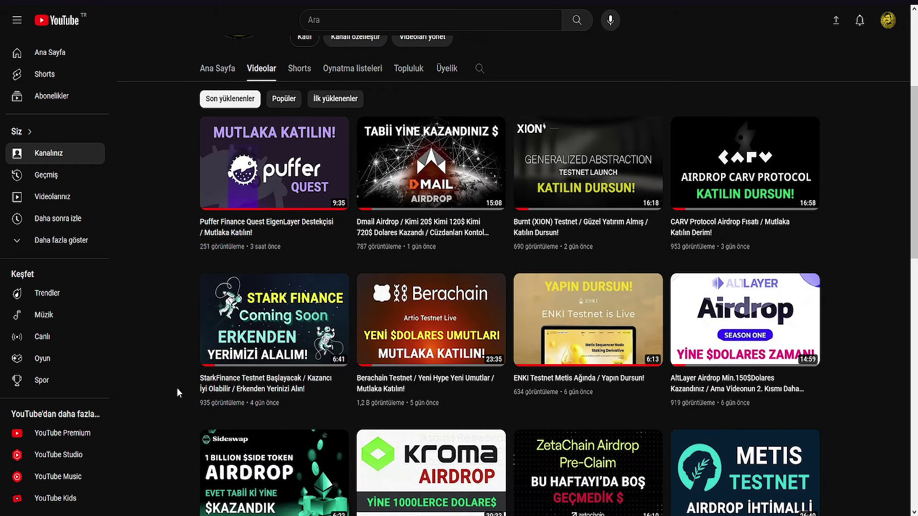
scroll(177, 388, "up", 5)
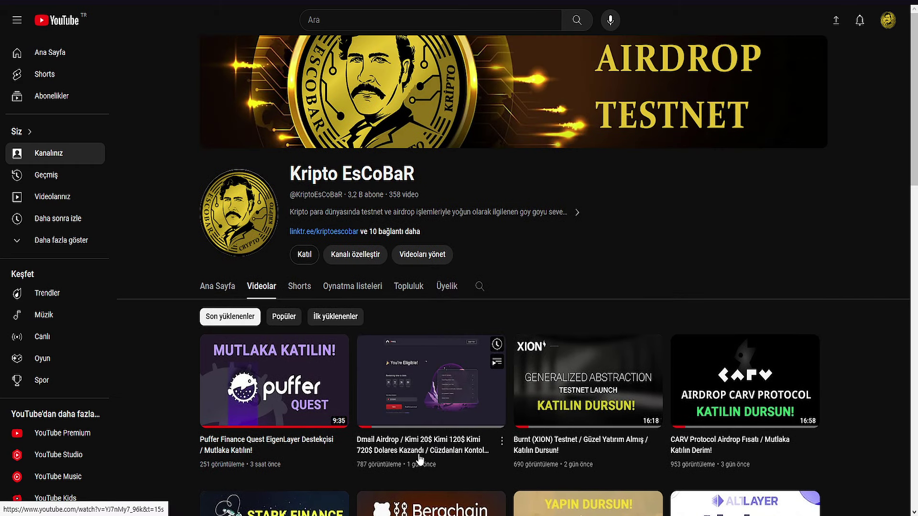